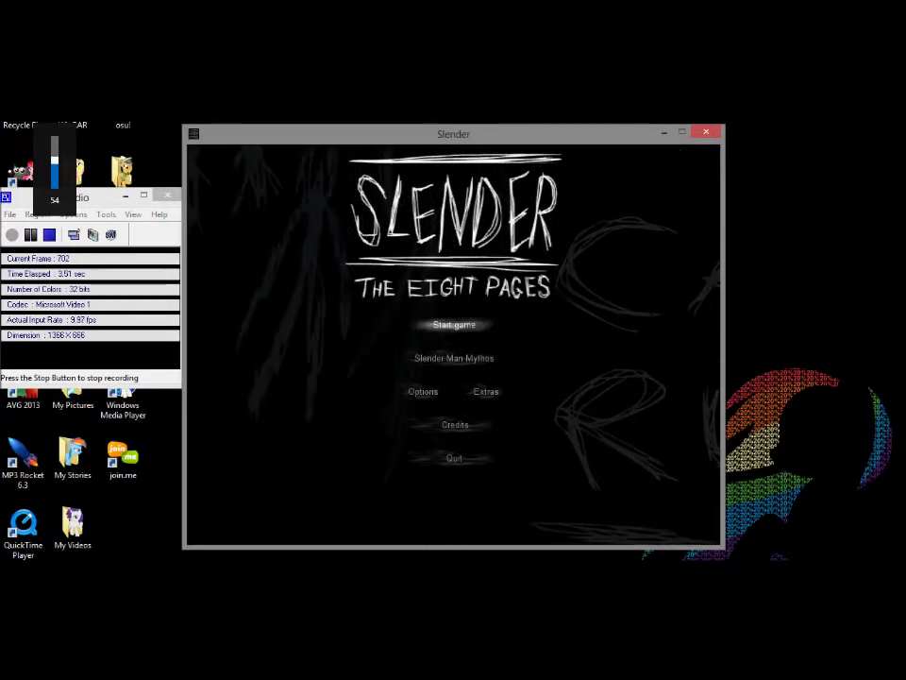
Raise the system volume, then switch the flashlight off in the forest.
key("XF86AudioRaiseVolume")
key("XF86AudioRaiseVolume")
key("XF86AudioRaiseVolume")
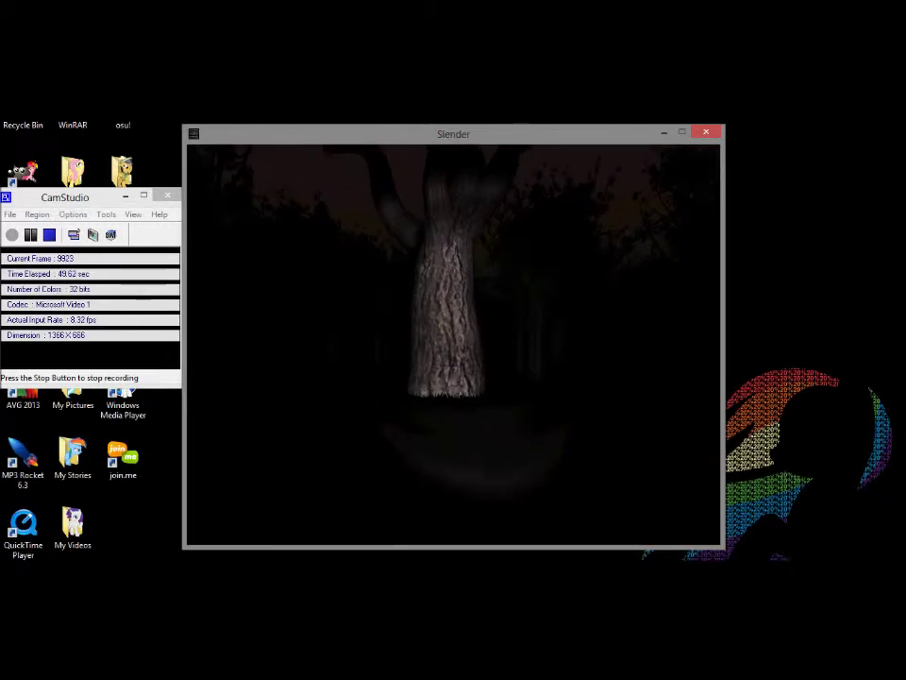
left_click(453, 345)
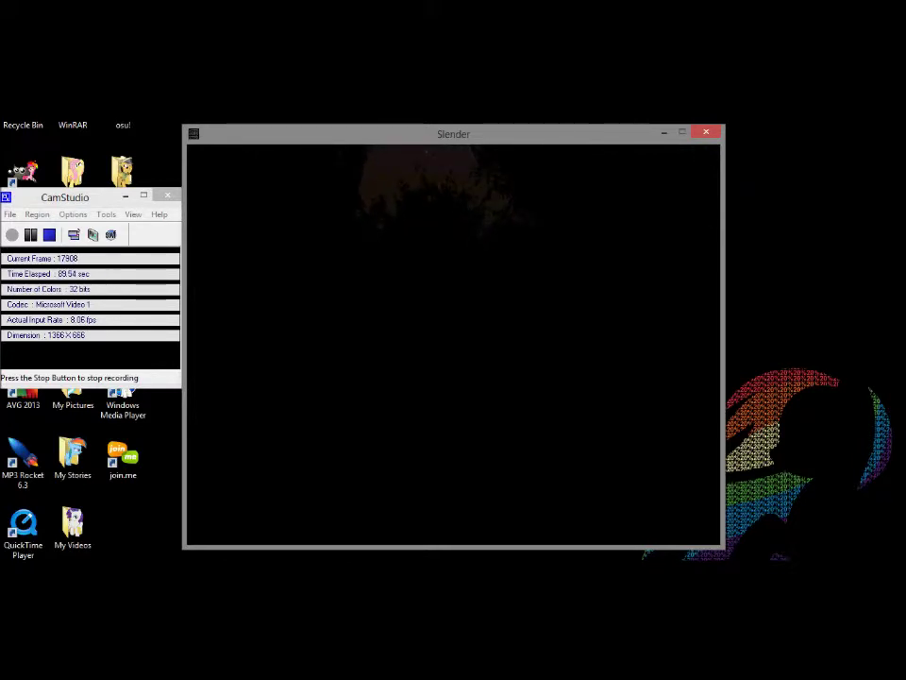
Switch the flashlight back on with F to light the ground.
key("f")
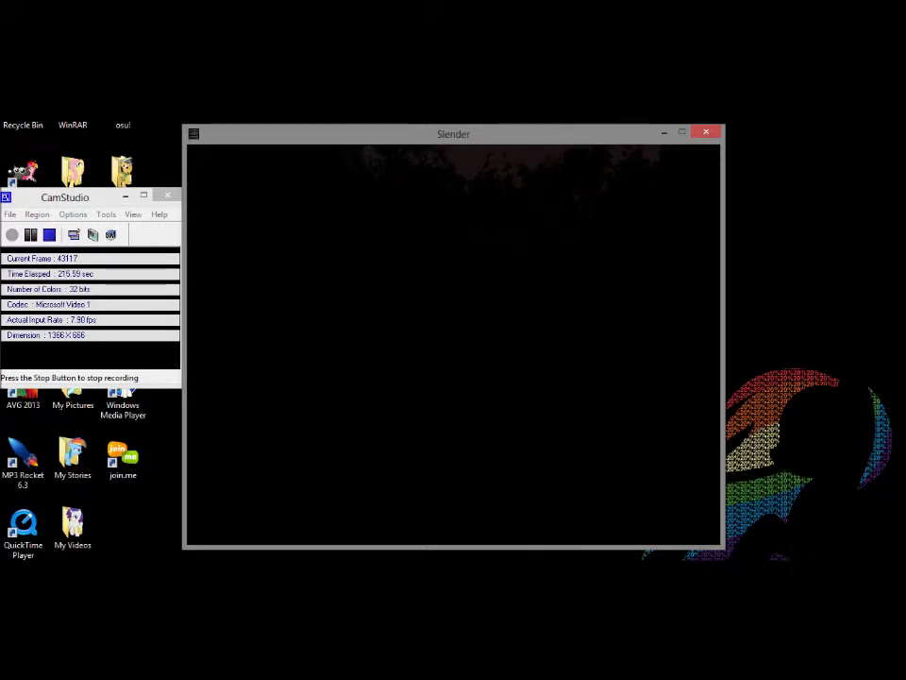
key("f")
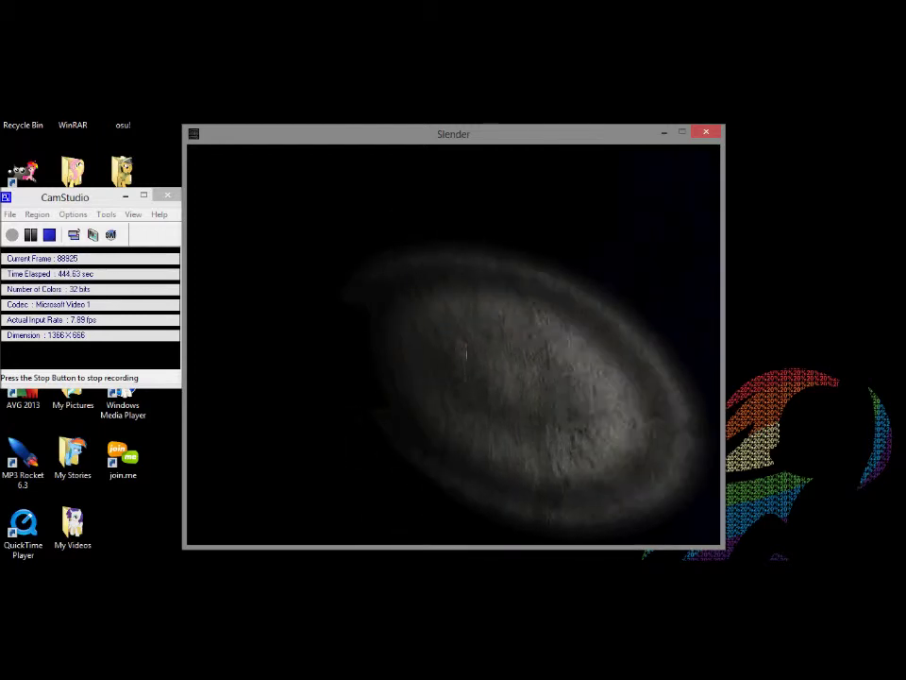
Pick up the page in front of the player, bringing the count to 2/8.
left_click(454, 344)
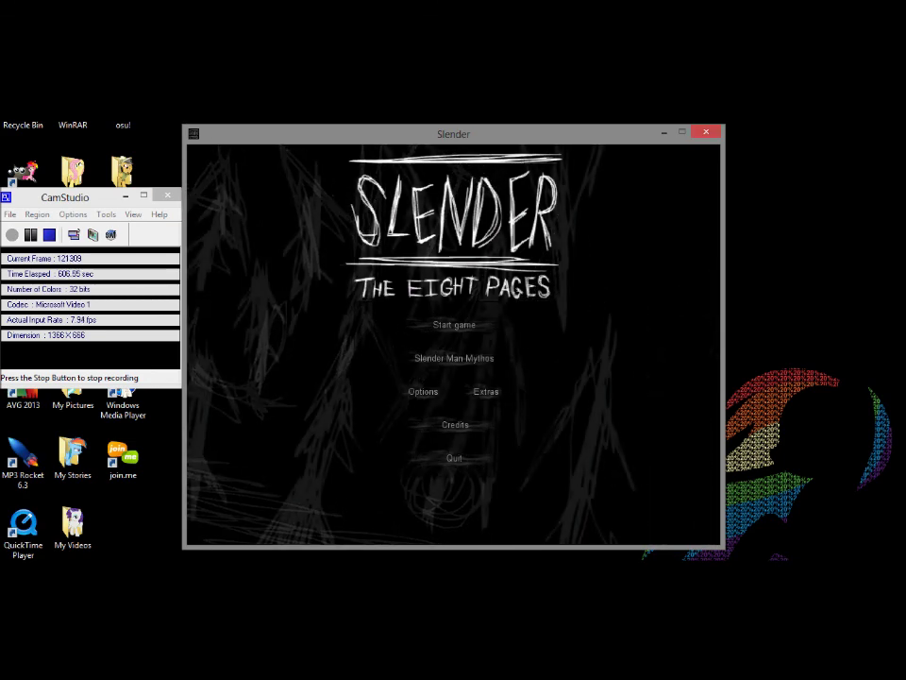
Quit the game from the title menu with Alt+F4, leaving the desktop showing.
key("alt+F4")
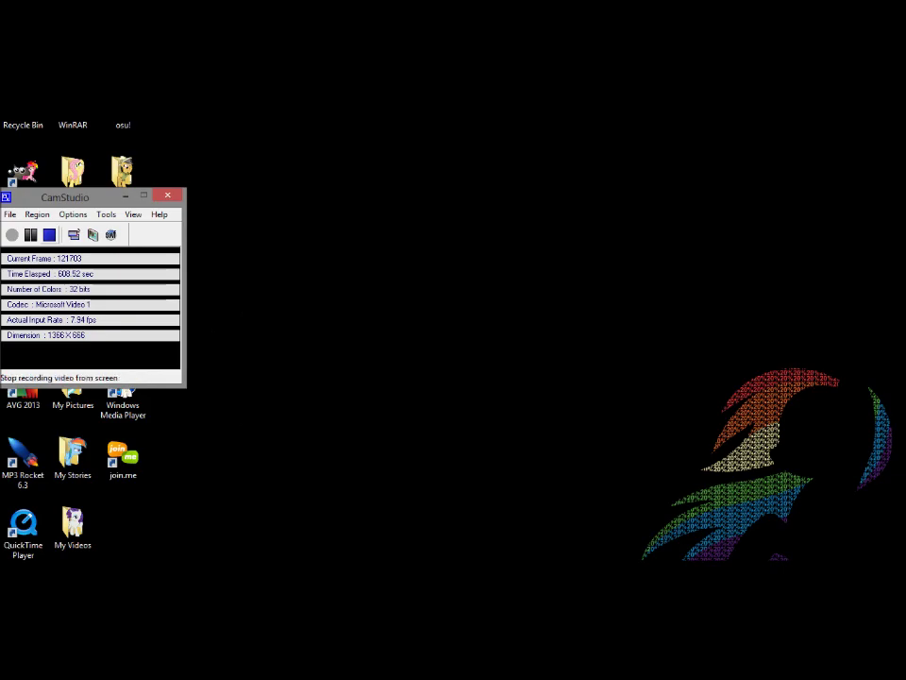